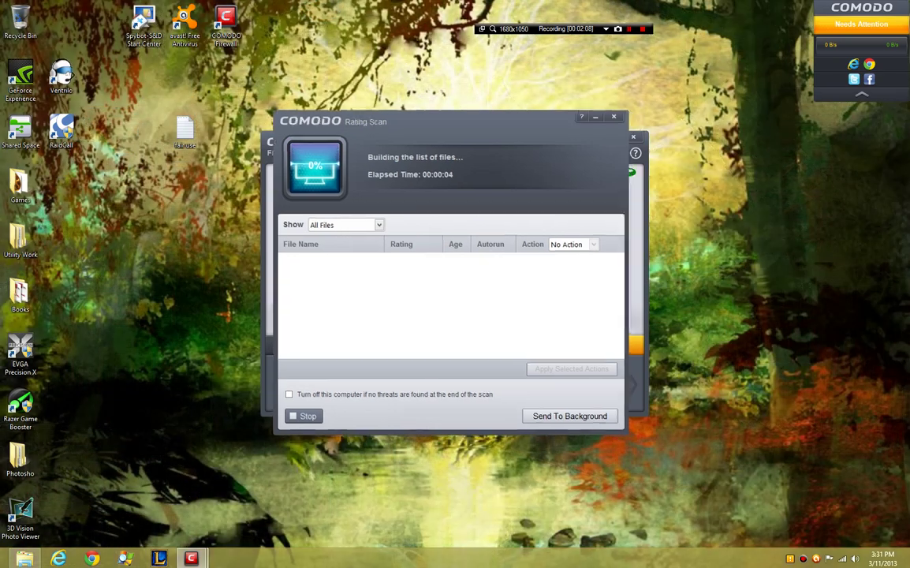
Arrange the Rating Scan window and the main firewall window side by side so neither covers the other.
left_click_drag(454, 123, 108, 118)
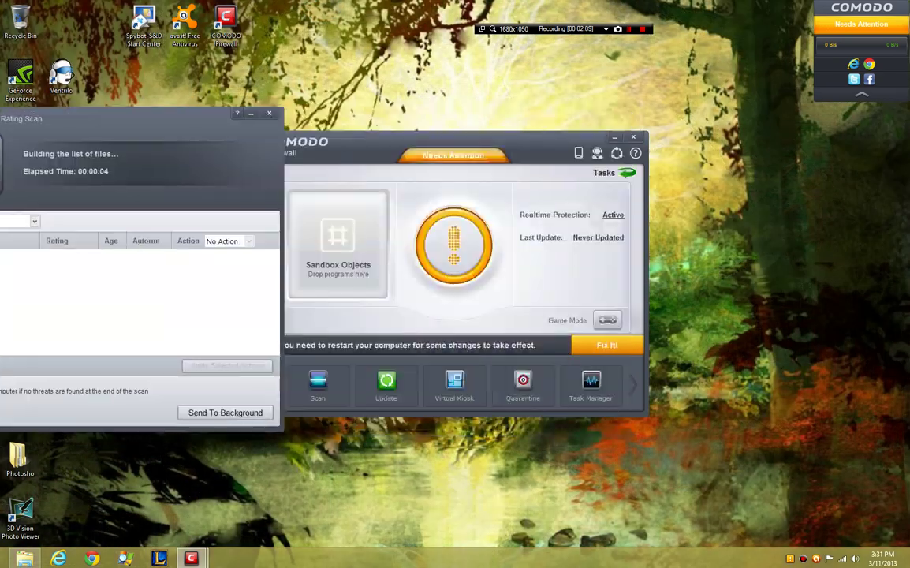
left_click_drag(221, 118, 303, 11)
left_click_drag(473, 139, 653, 273)
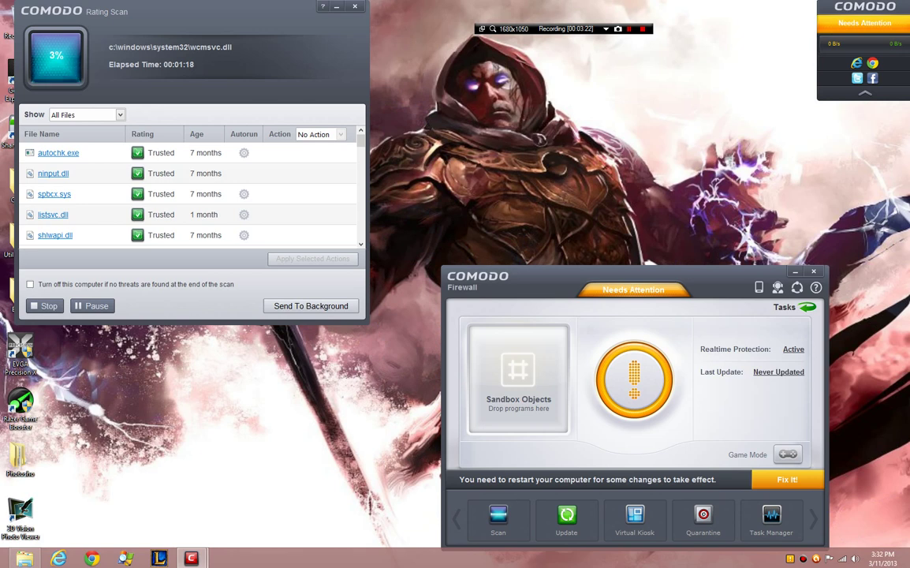
left_click_drag(552, 275, 500, 103)
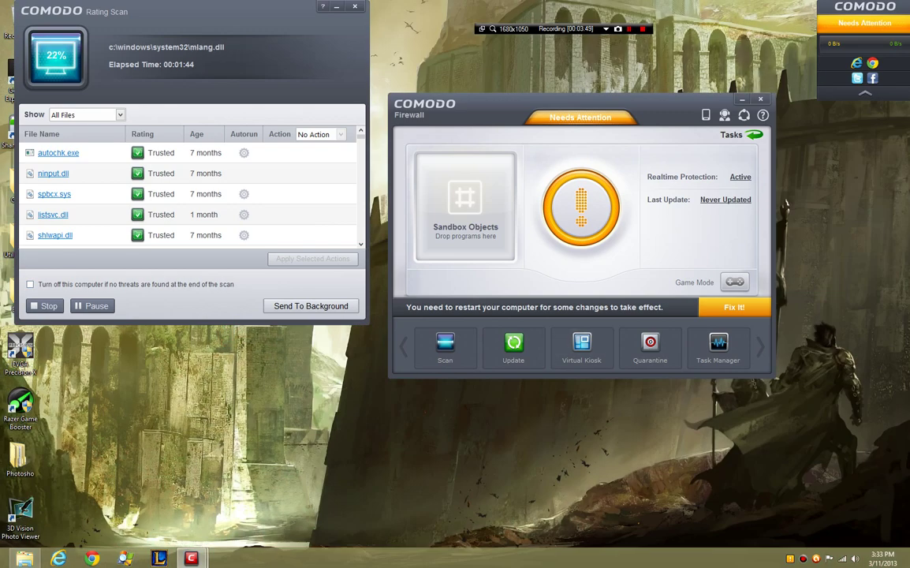
Open the Virtual Kiosk, read its installation prompt, and dismiss it without installing COMODO Dragon or Microsoft Silverlight.
left_click(513, 347)
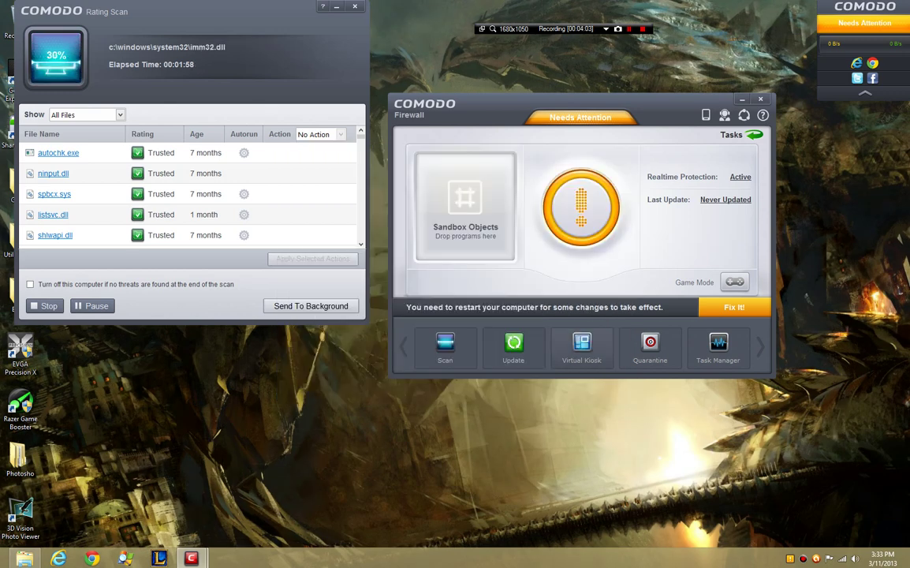
left_click(581, 347)
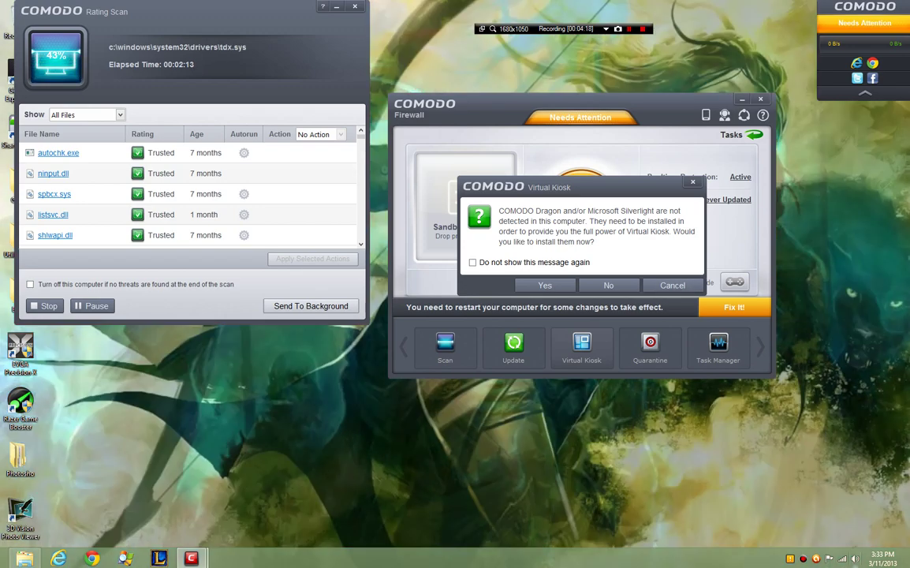
right_click(842, 559)
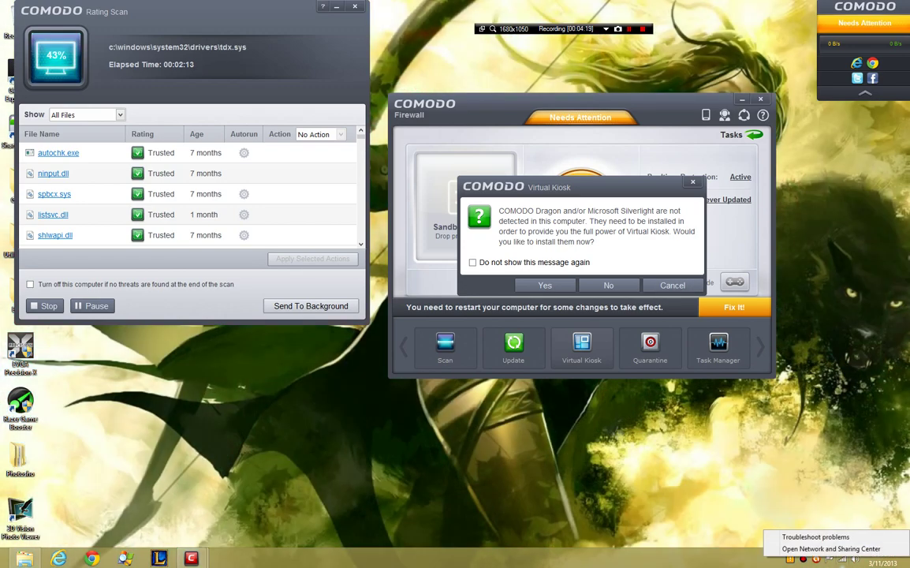
left_click(831, 548)
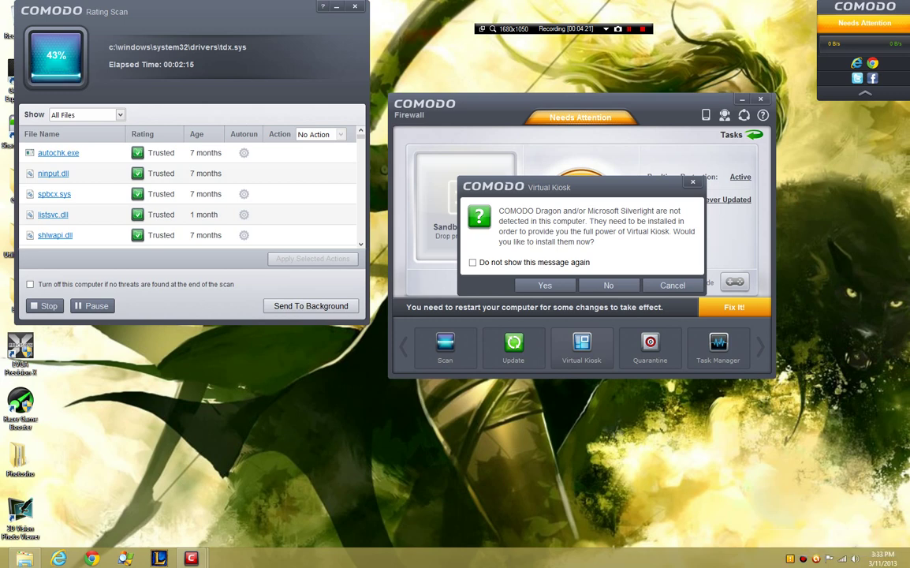
left_click(672, 285)
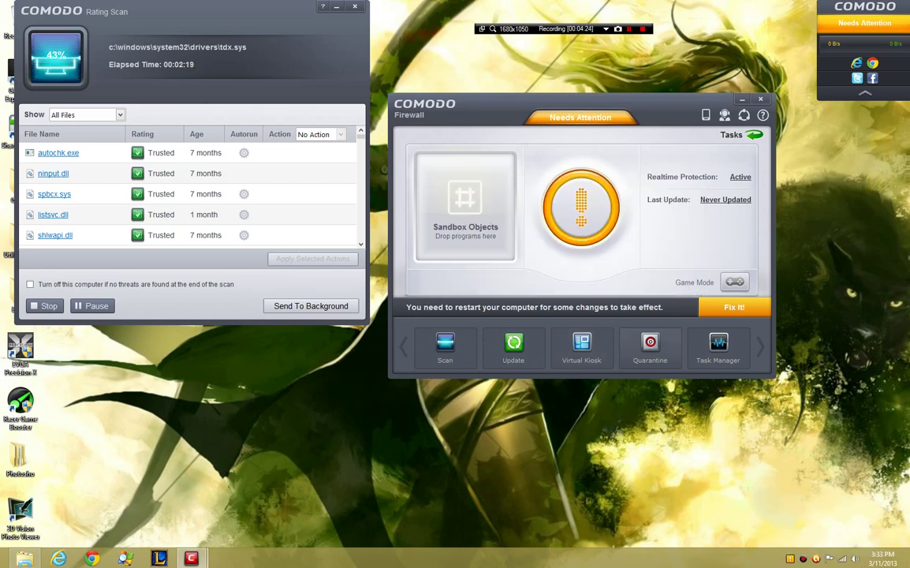
left_click(581, 347)
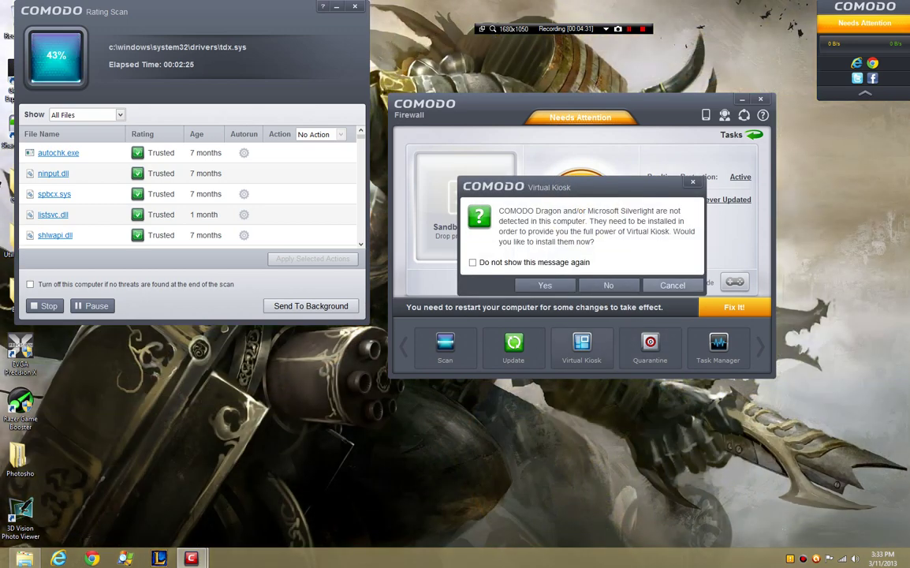
key("Escape")
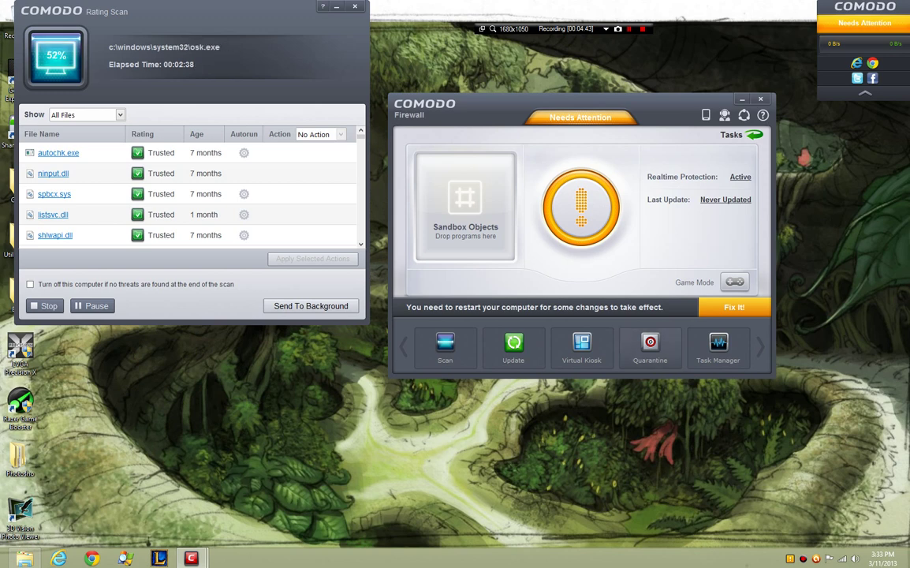
Open the Quarantine window, reveal its item management actions, and close the window.
left_click(650, 348)
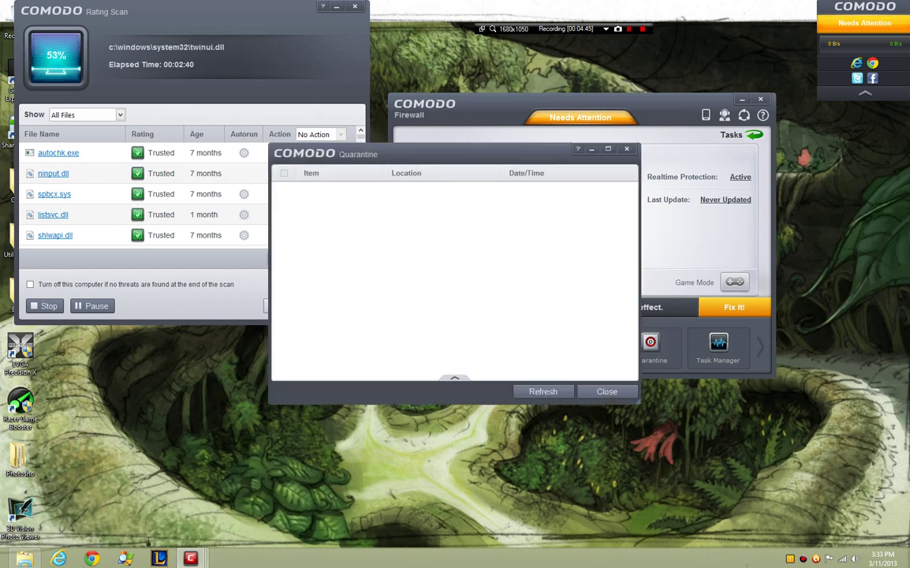
left_click(454, 378)
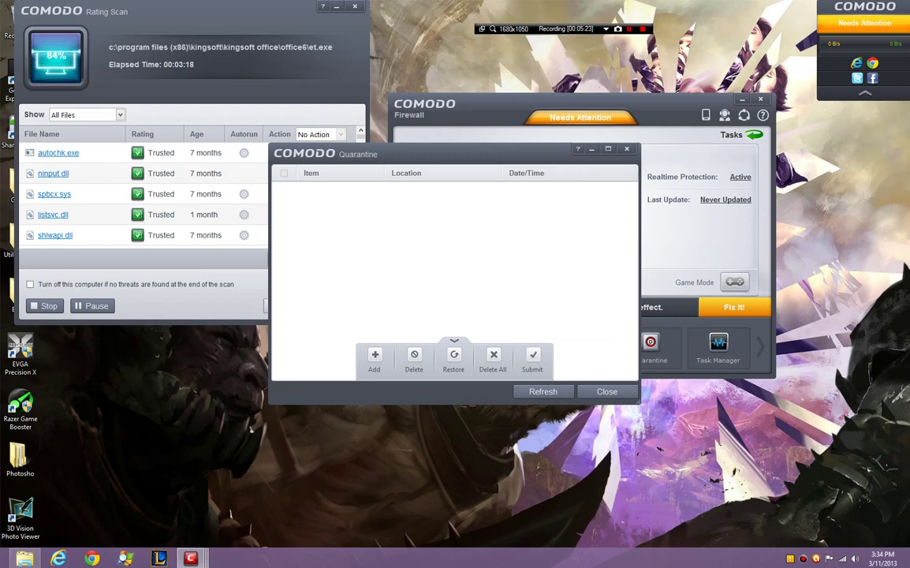
left_click(606, 391)
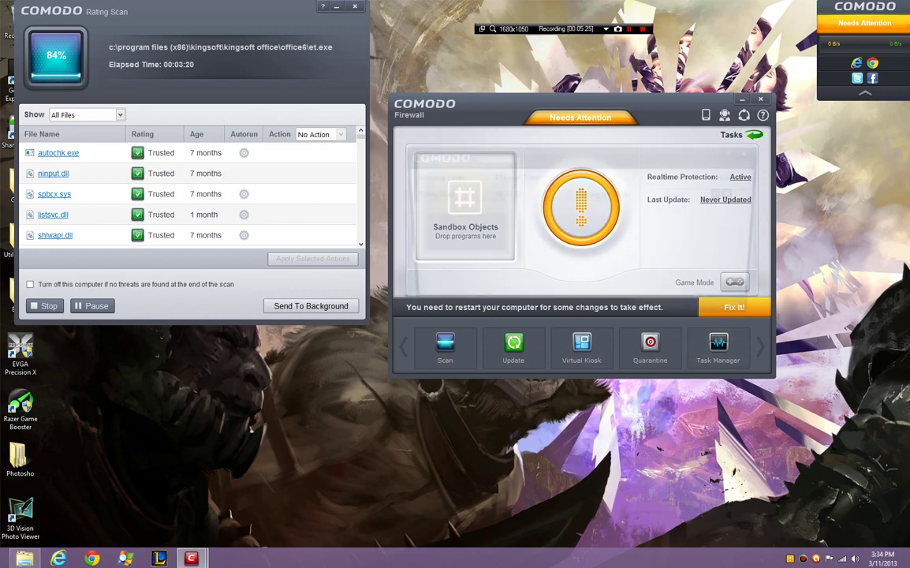
Examine the running Rating Scan in the firewall's Task Manager, keeping it open and closing the Quarantine window.
left_click(718, 347)
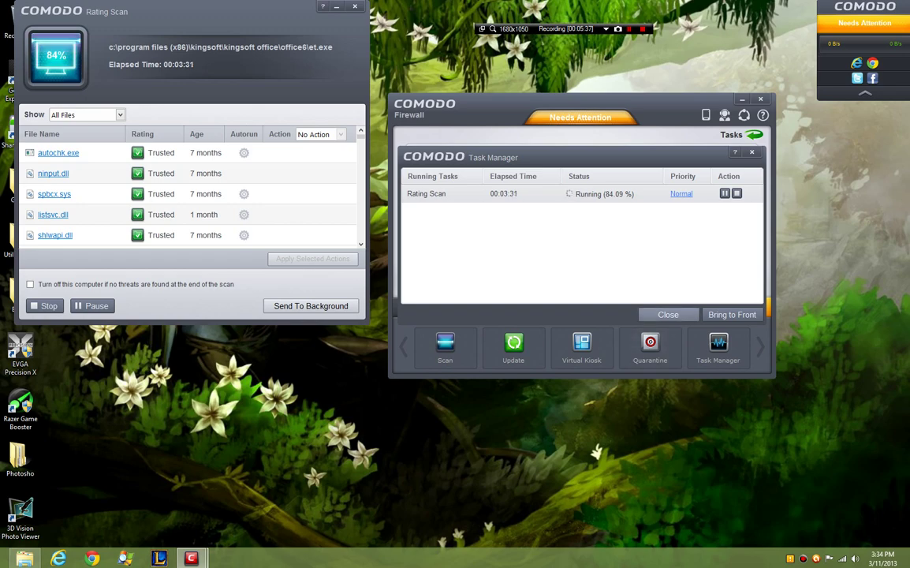
left_click(668, 314)
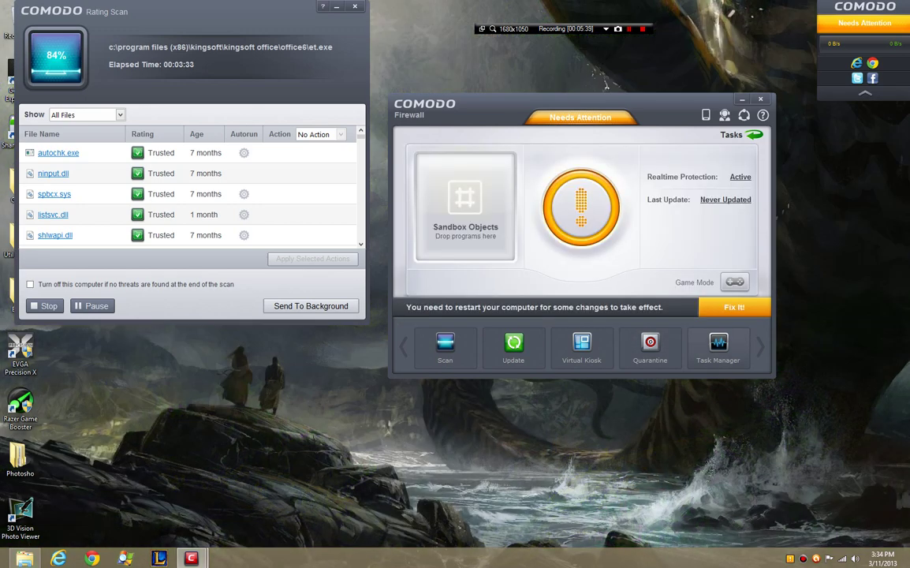
left_click(650, 347)
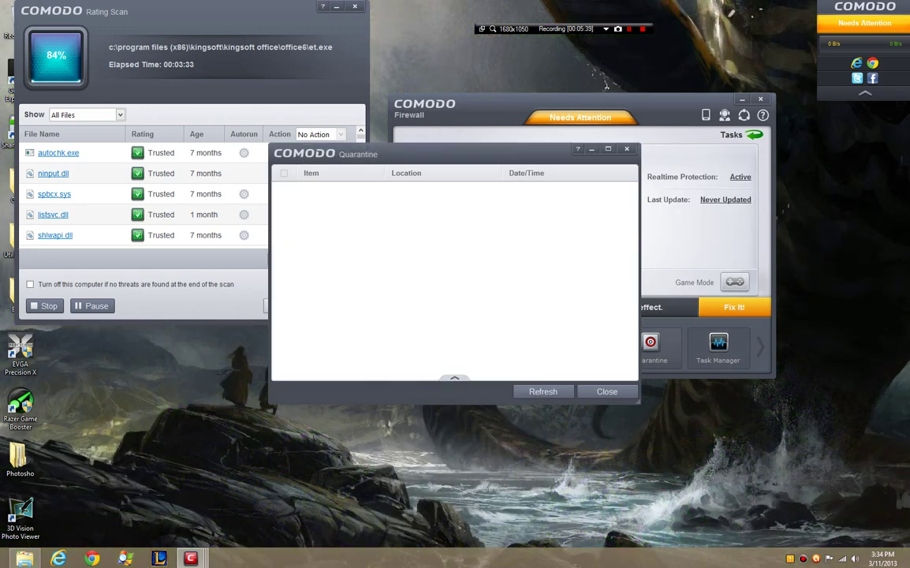
left_click(718, 347)
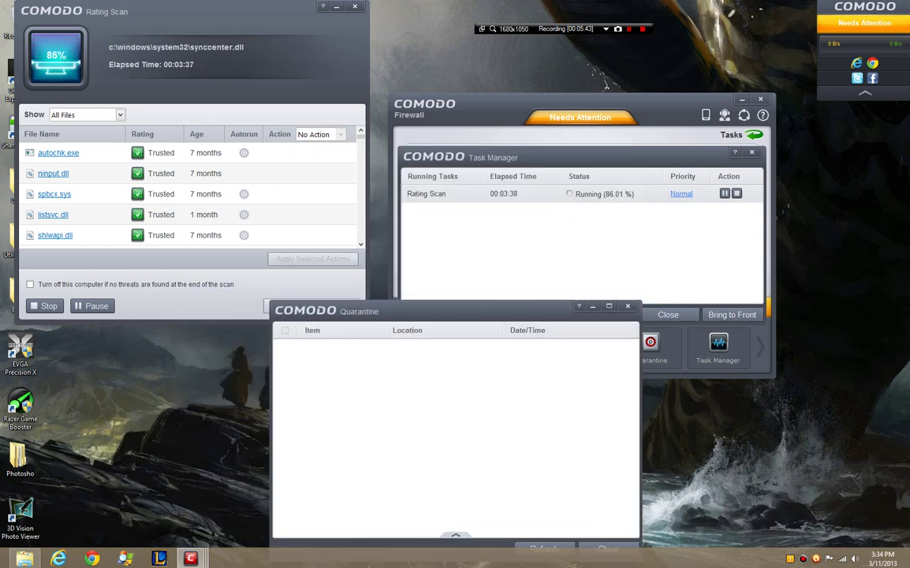
left_click(628, 306)
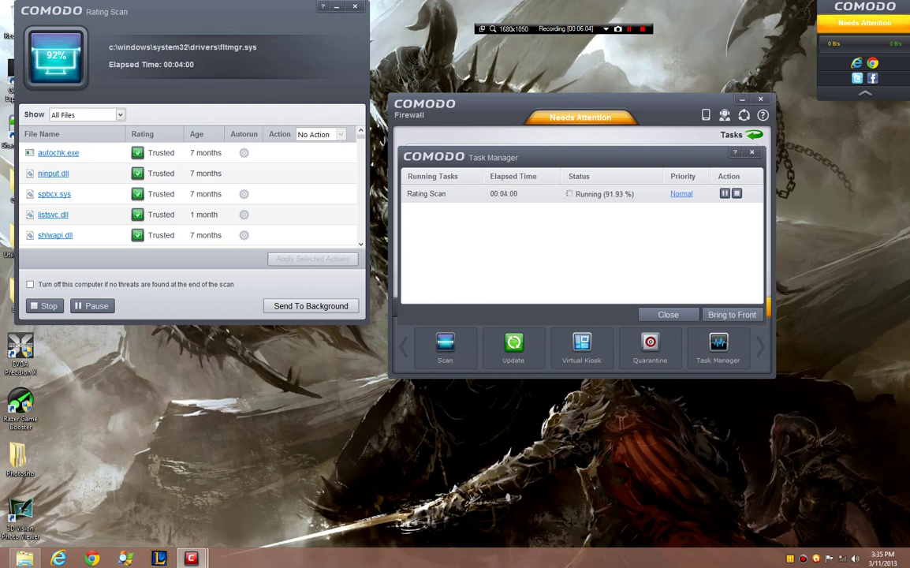
Apply the Trust action to the unknown file rarext32.dll, and close the Rating Scan and Task Manager windows.
mouse_move(909, 567)
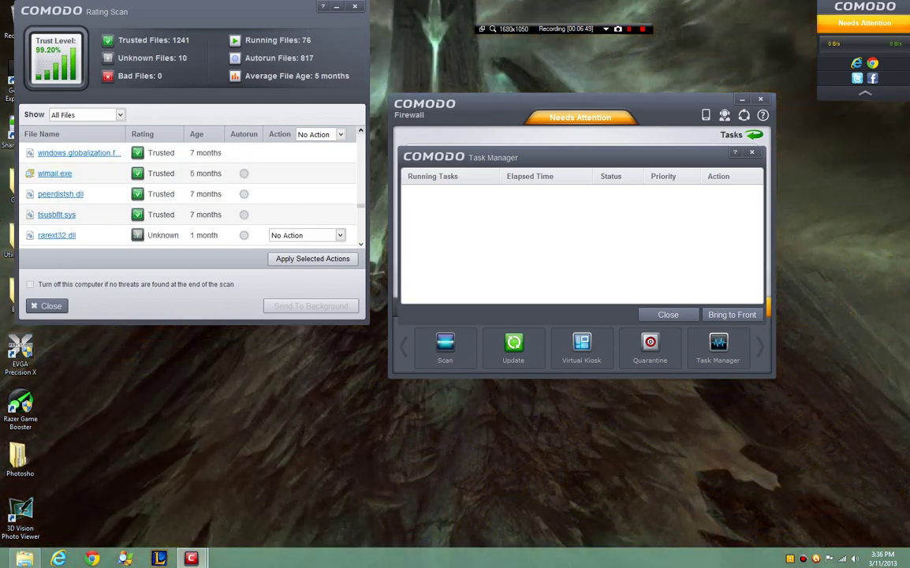
left_click(307, 195)
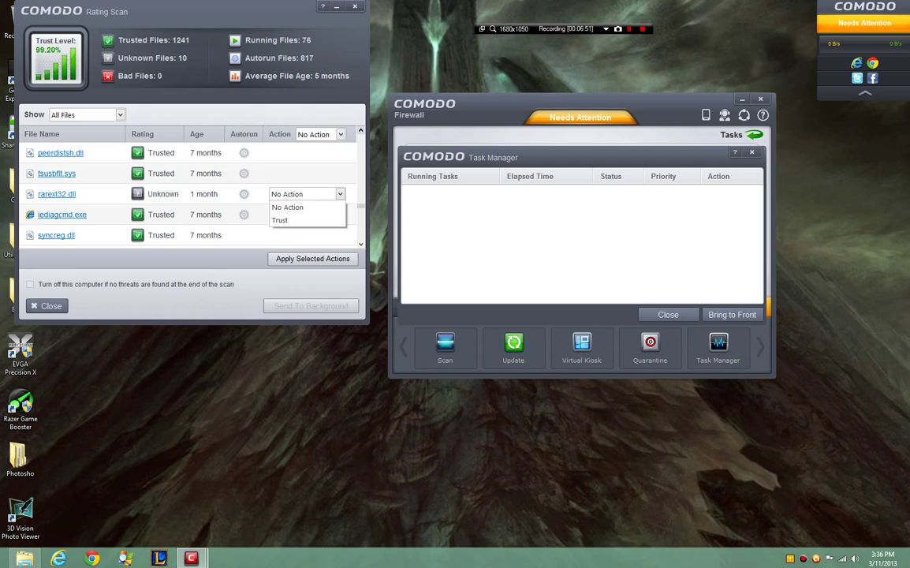
left_click(307, 194)
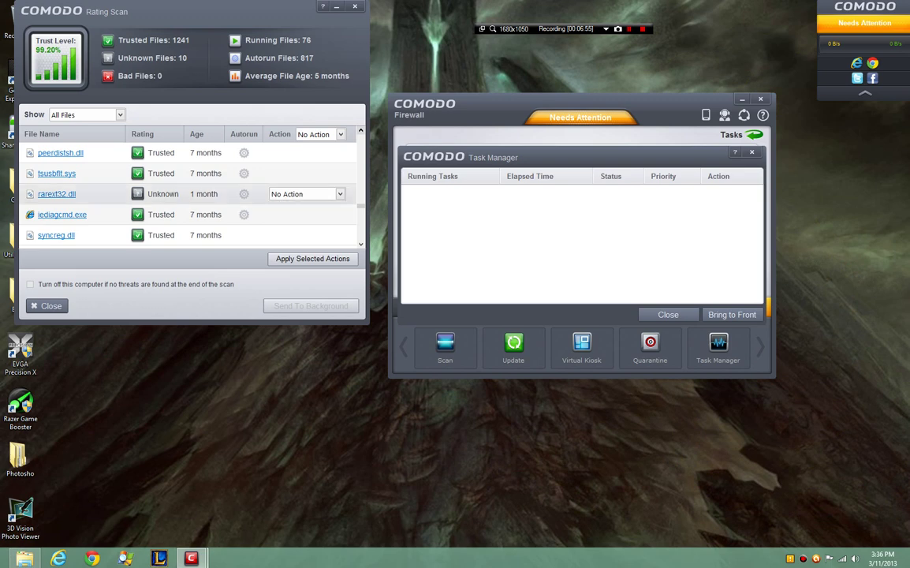
left_click(306, 194)
left_click(307, 220)
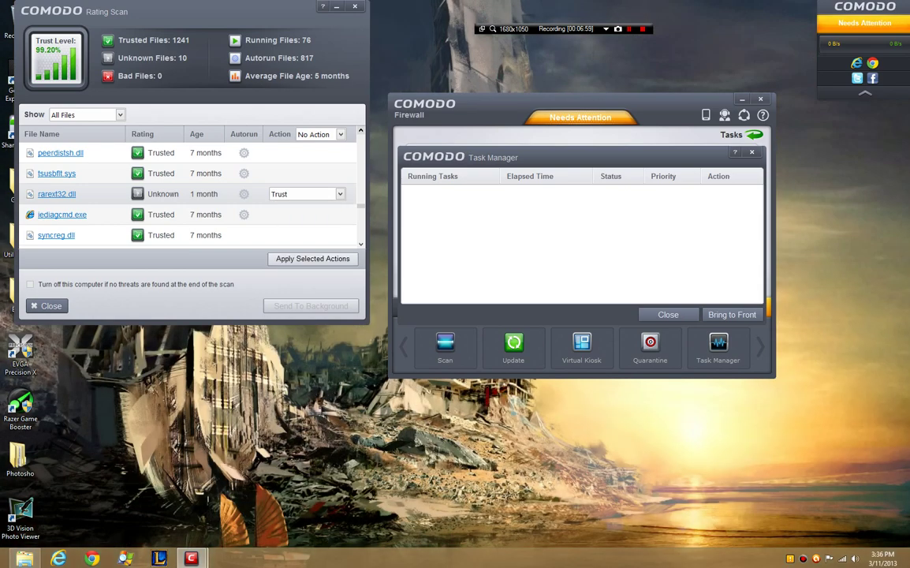
left_click(313, 259)
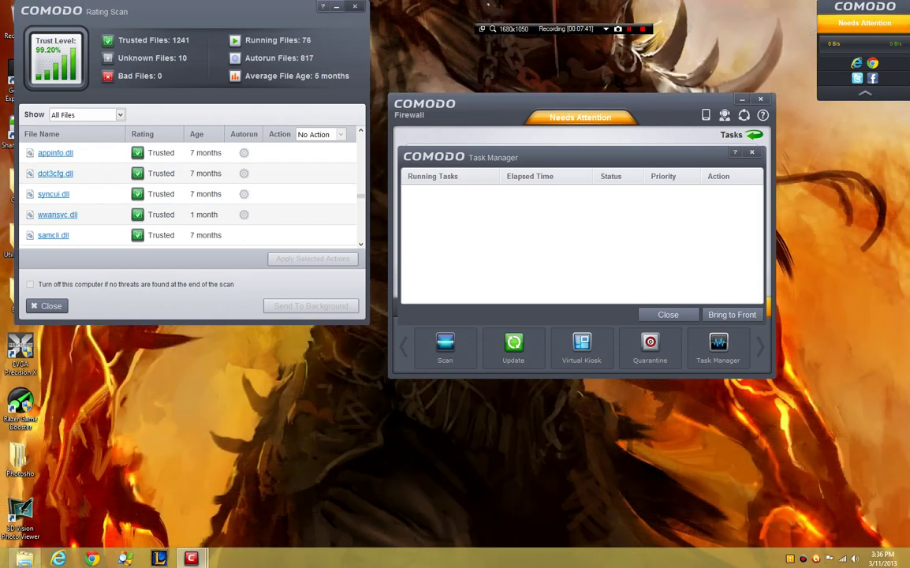
left_click(355, 7)
left_click(752, 151)
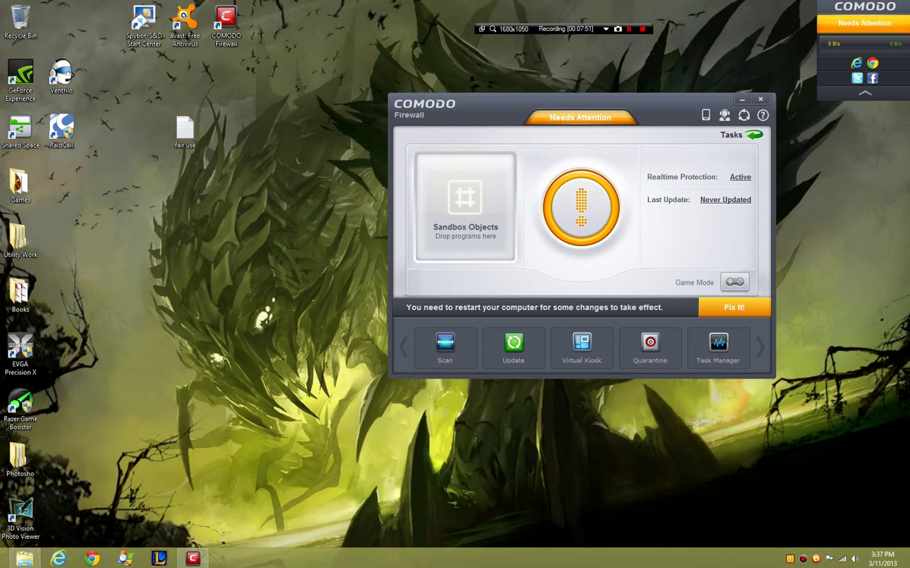
Switch to Process Explorer and examine the CPU and memory usage of CisTray.exe and its cis.exe child processes.
key("ctrl+shift+Escape")
left_click_drag(564, 6, 370, 1)
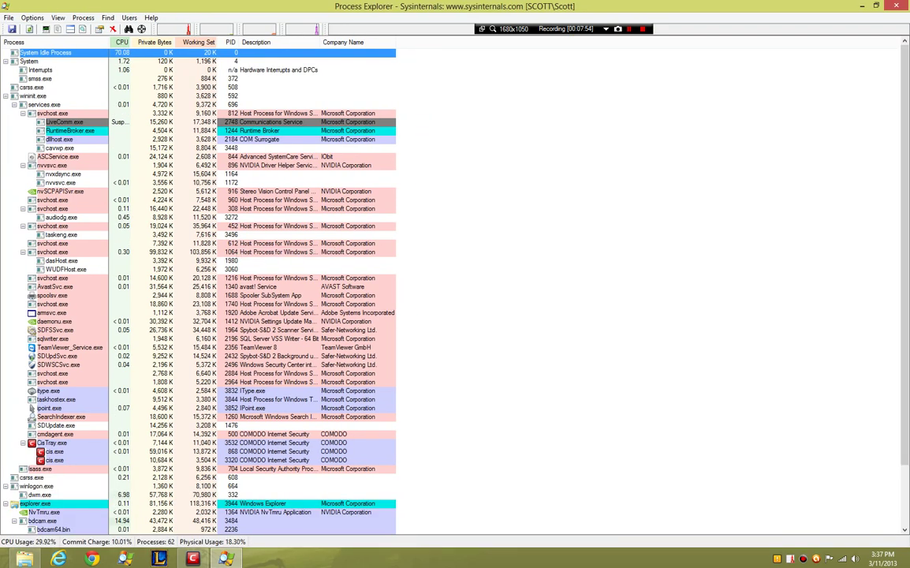
left_click(116, 451)
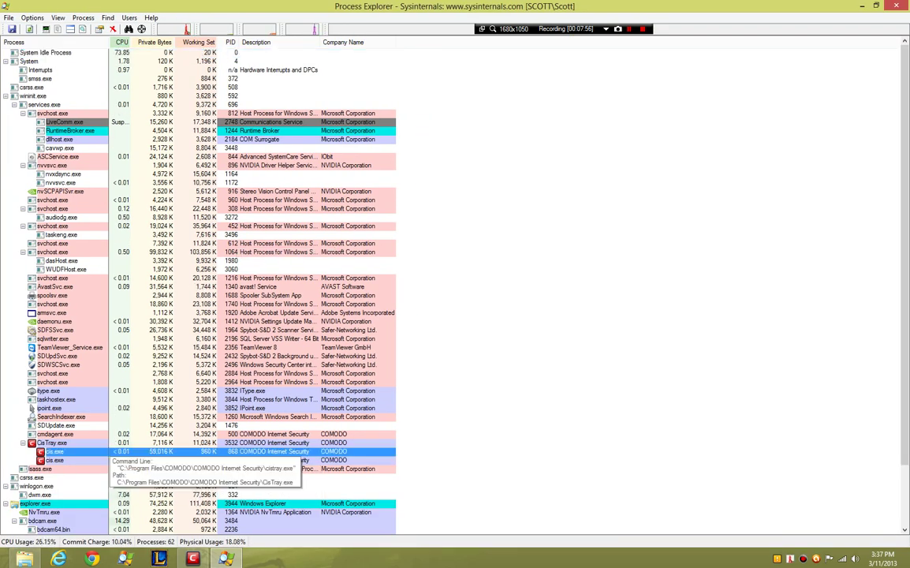
left_click(109, 443)
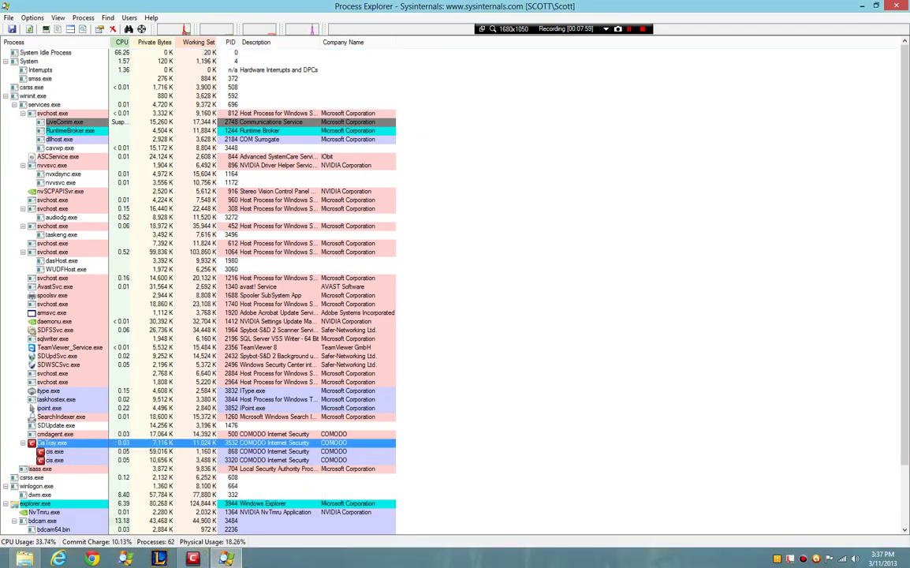
left_click(54, 460)
left_click(54, 451)
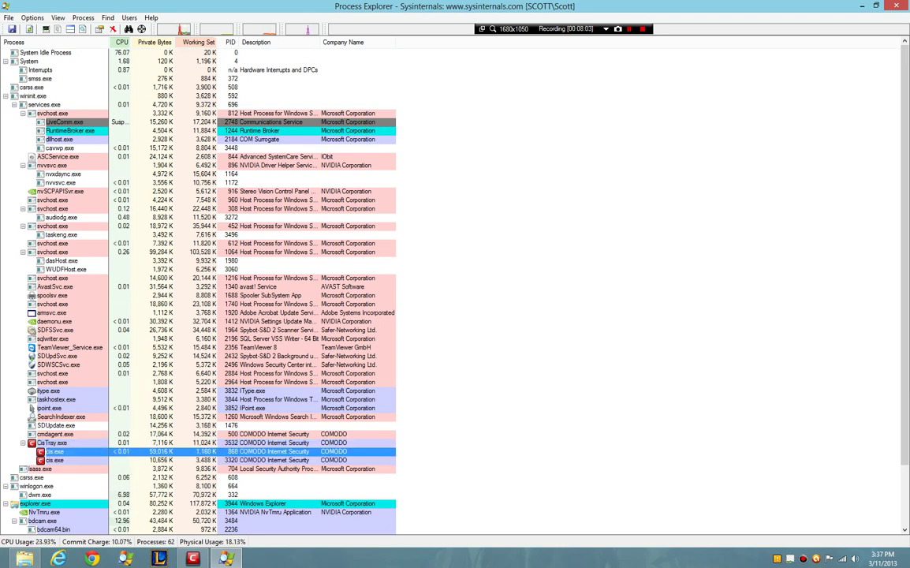
Examine the cmdagent.exe and second cis.exe entries in the process list, and minimize Process Explorer.
mouse_move(87, 382)
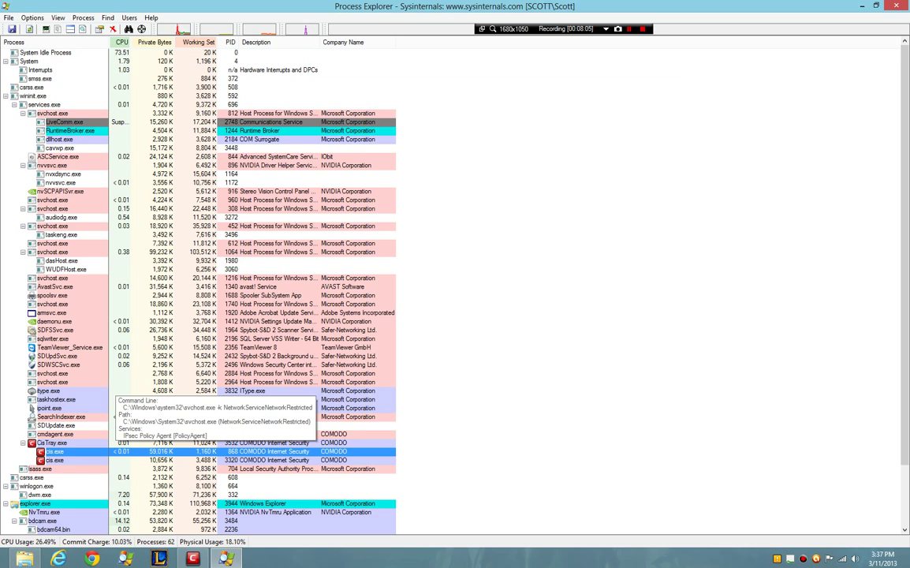
scroll(110, 386, "down", 3)
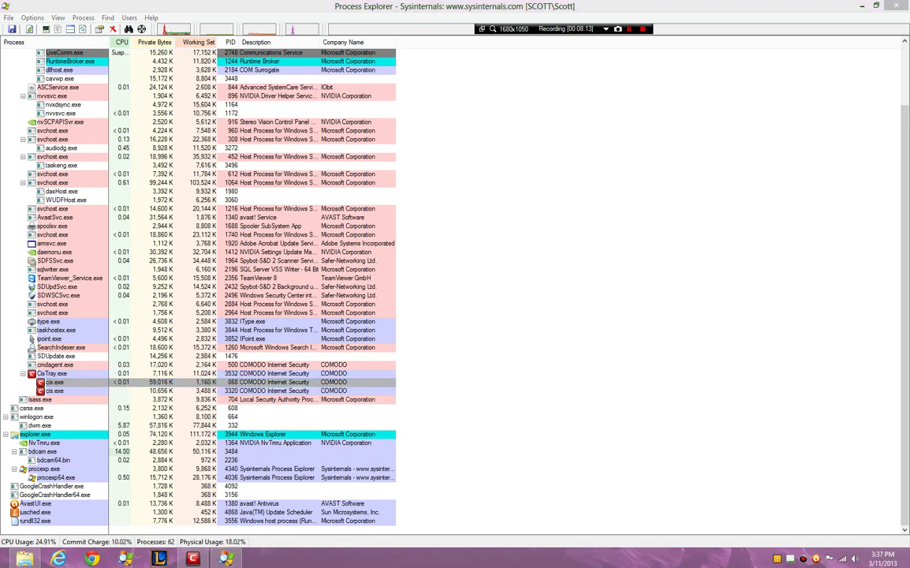
left_click(52, 373)
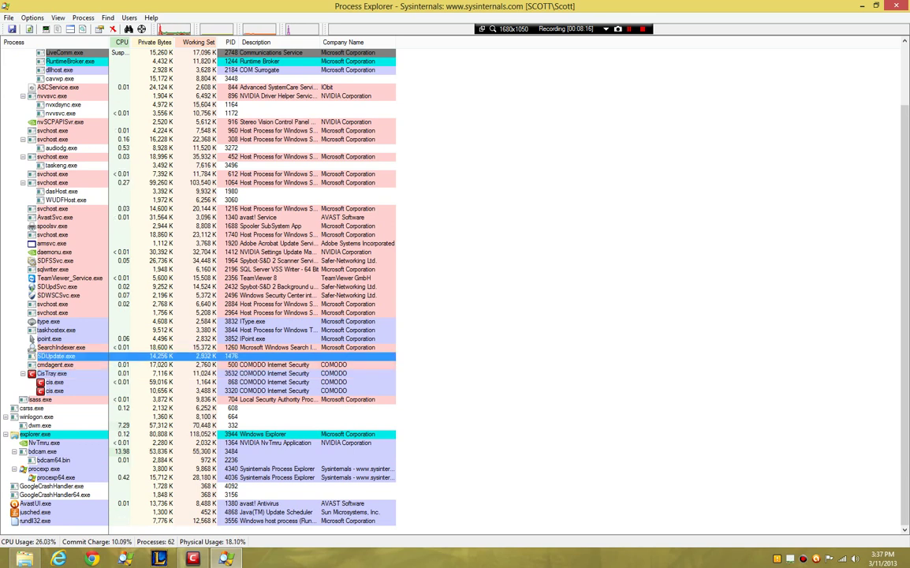
right_click(269, 365)
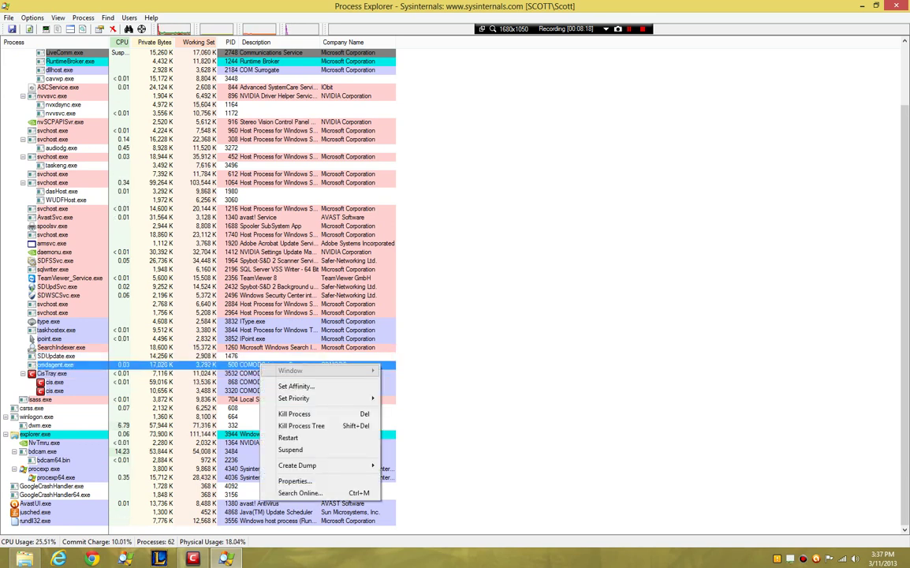
left_click(55, 391)
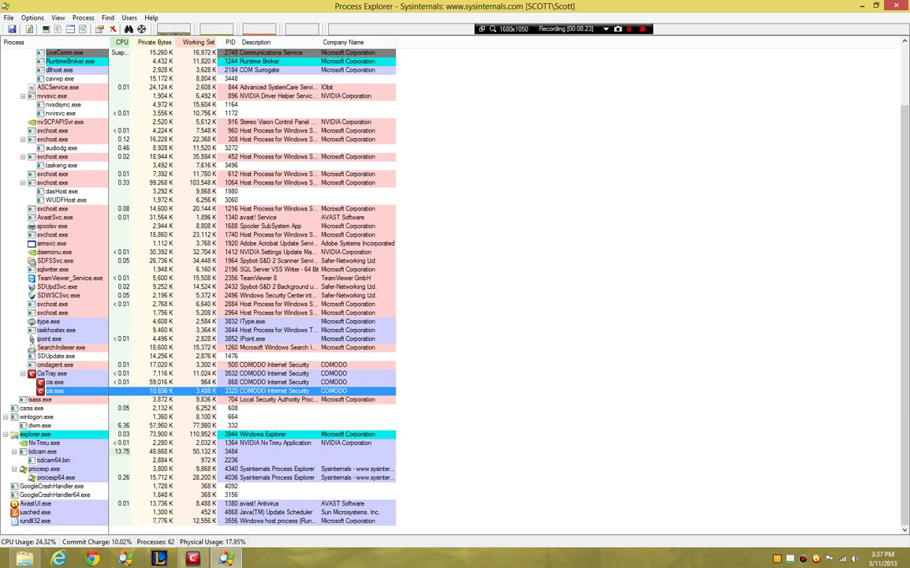
left_click(863, 6)
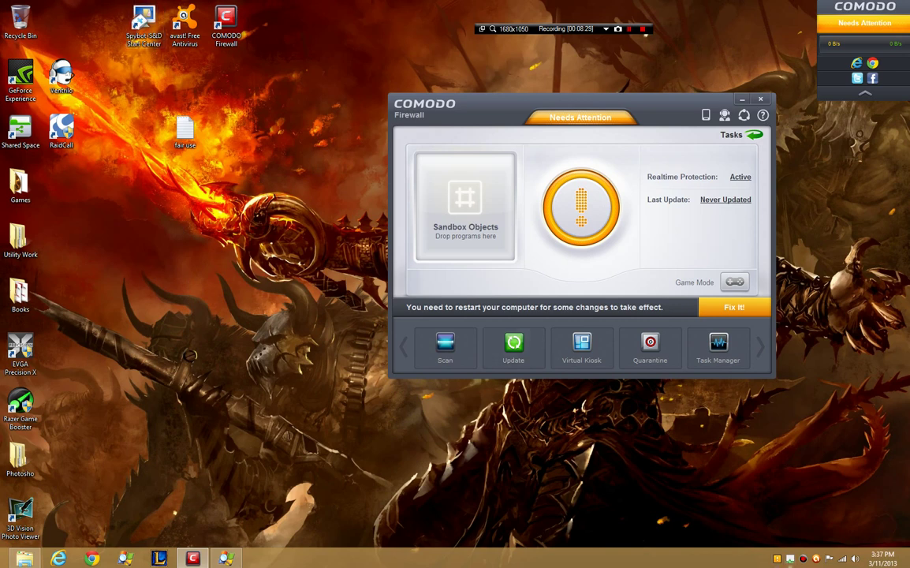
mouse_move(791, 558)
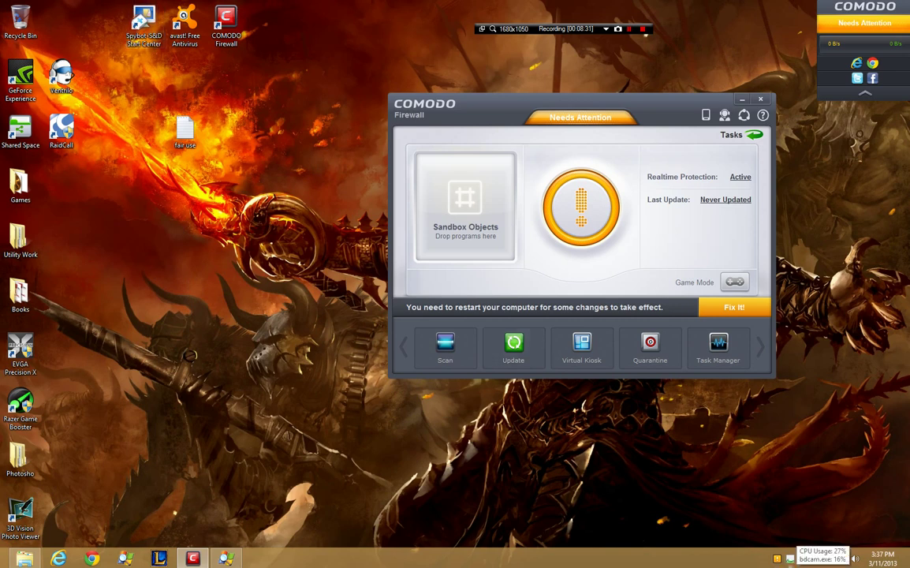
right_click(791, 559)
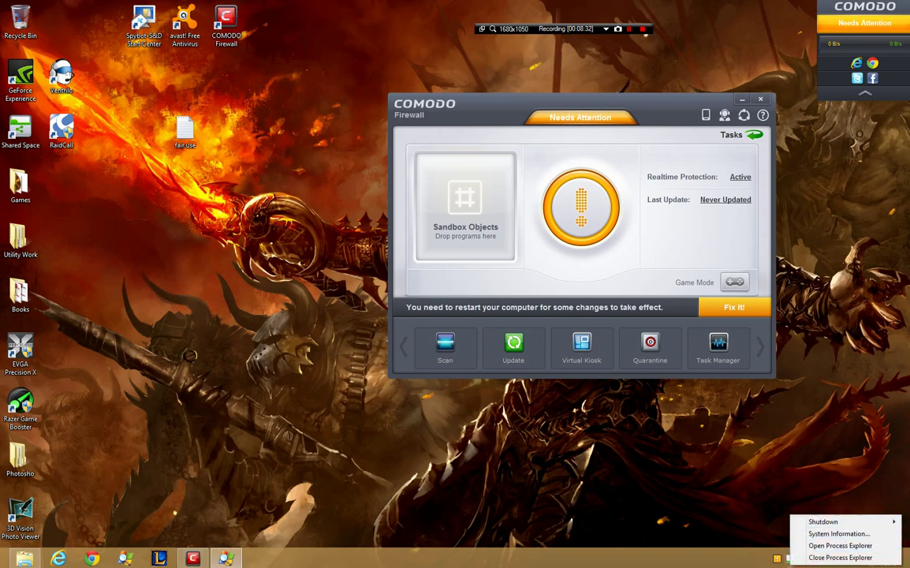
mouse_move(822, 521)
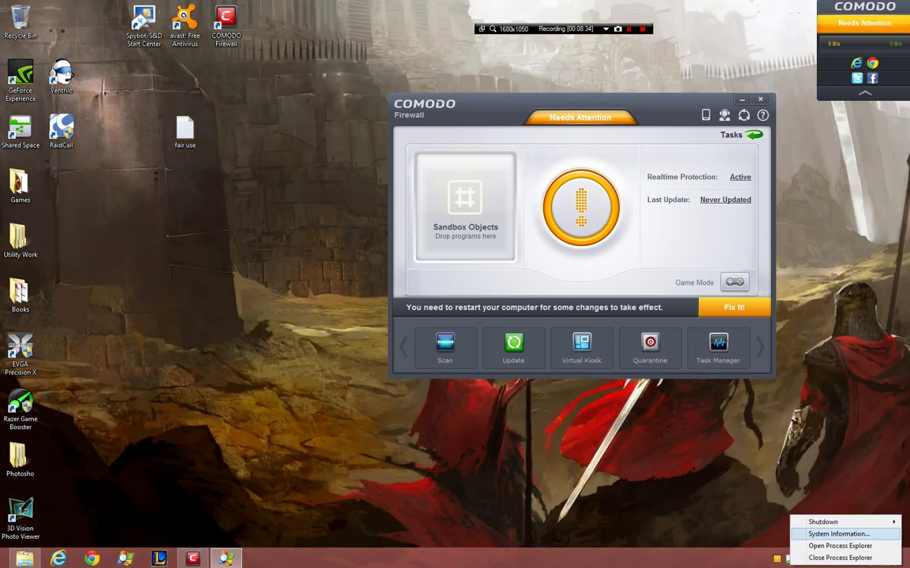
key("Escape")
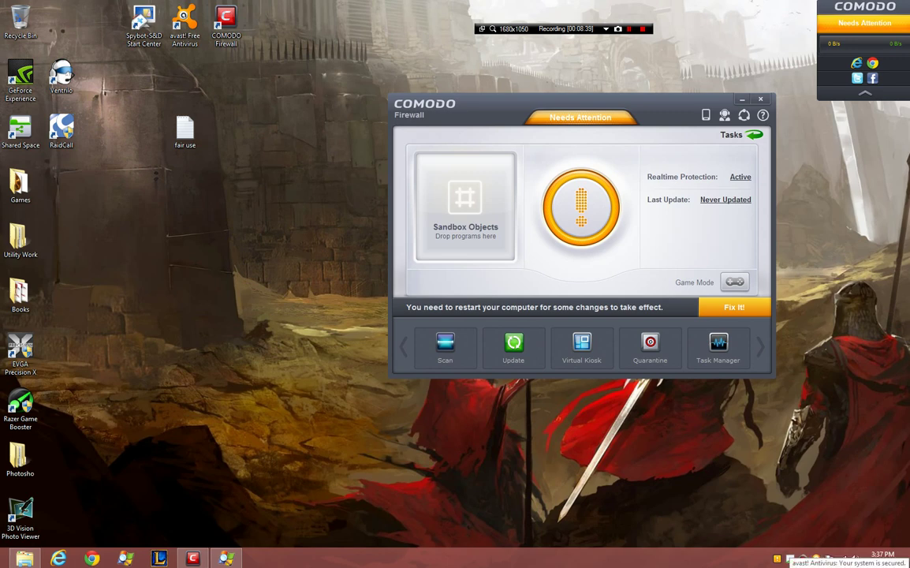
Switch to avast! Free Antivirus and examine the Quick scan's details and scan parameters.
left_click(816, 559)
scroll(707, 284, "down", 1)
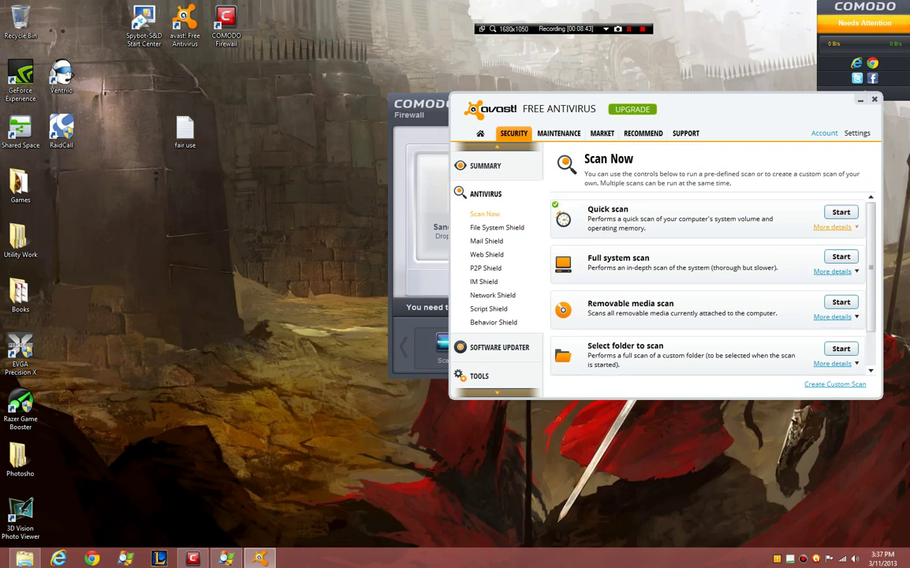
left_click(833, 227)
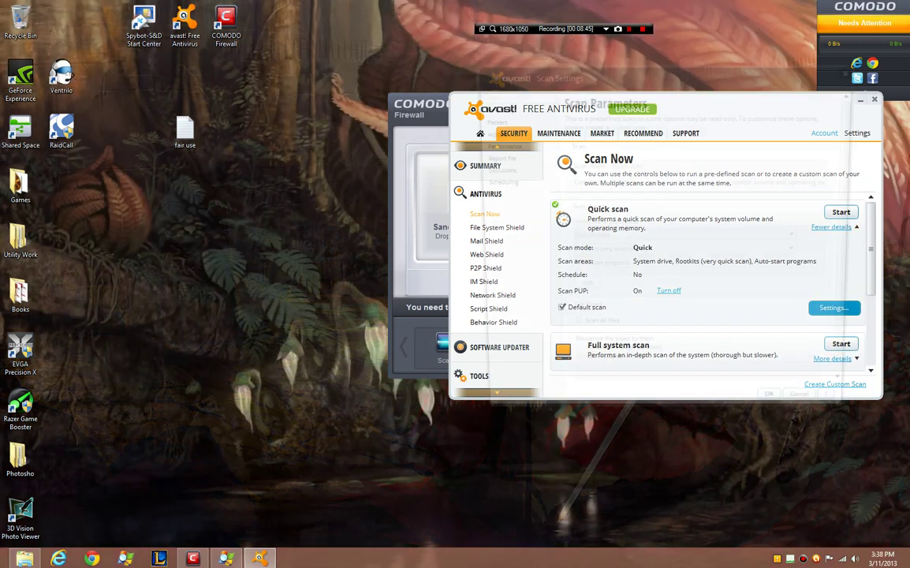
left_click(834, 307)
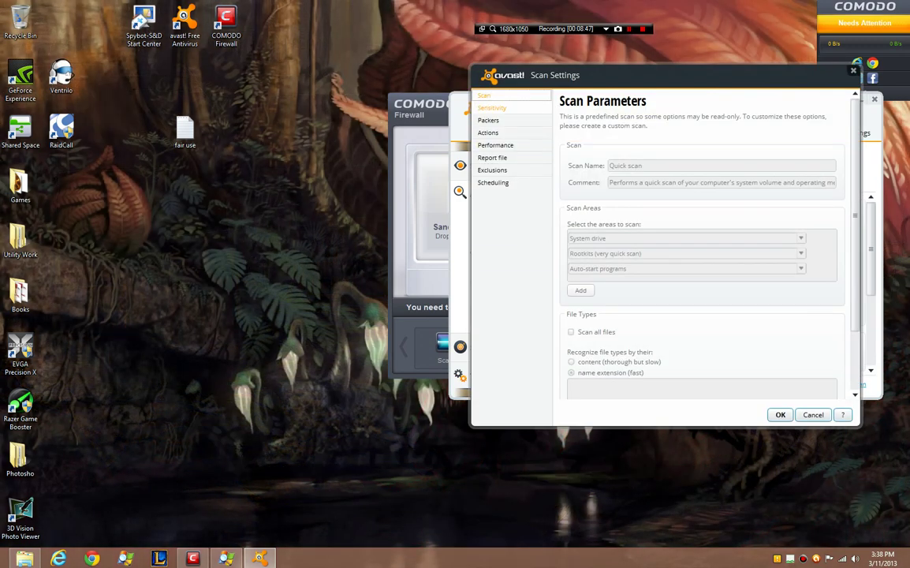
scroll(702, 252, "down", 2)
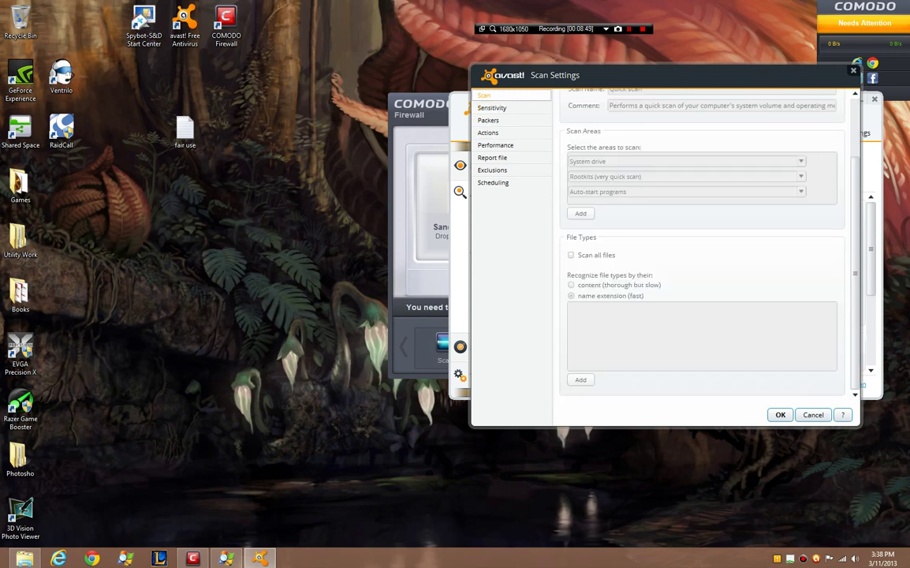
Review the Quick scan's remaining settings pages, from Sensitivity and Packers through Exclusions and Scheduling, and close avast! without changing anything.
left_click(489, 120)
left_click(491, 107)
left_click(488, 120)
key("Down")
key("Down")
key("Down")
key("Down")
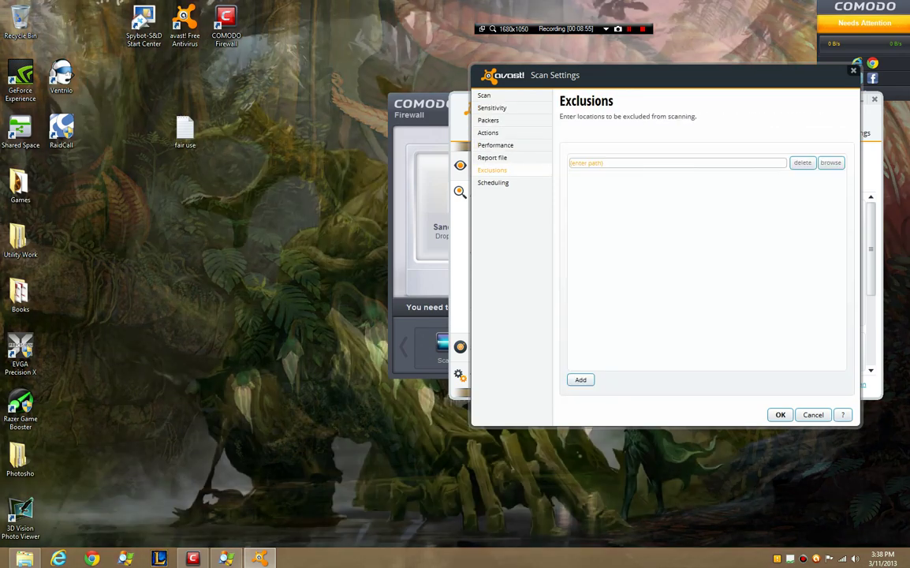
key("Down")
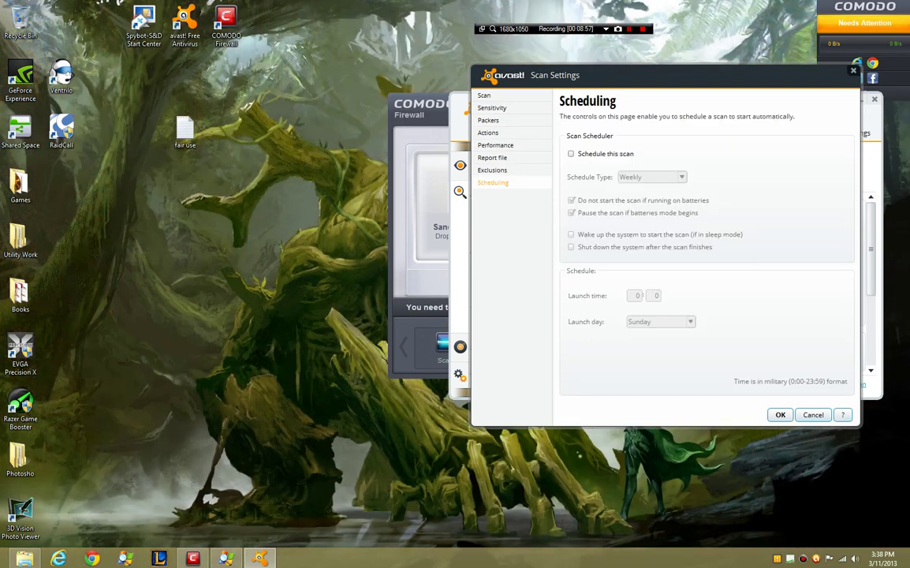
key("Escape")
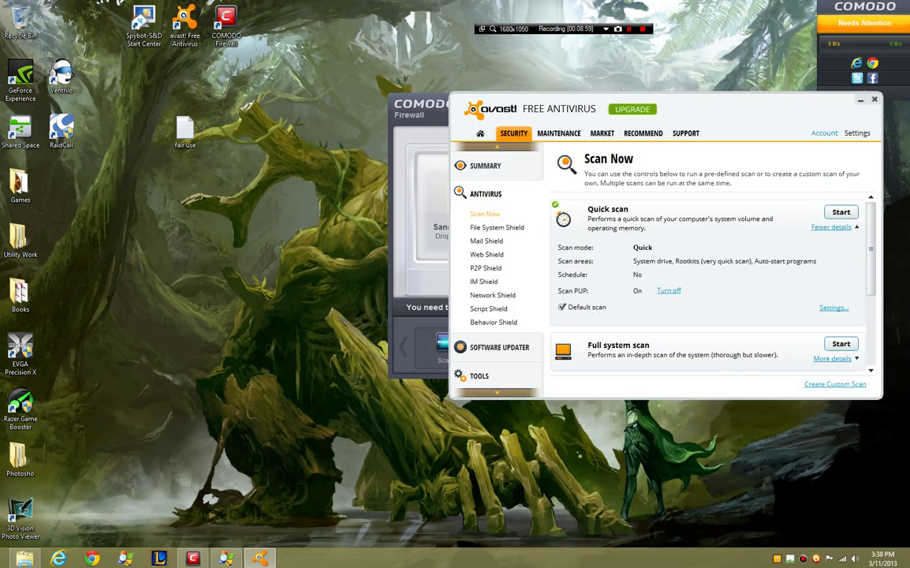
key("alt+F4")
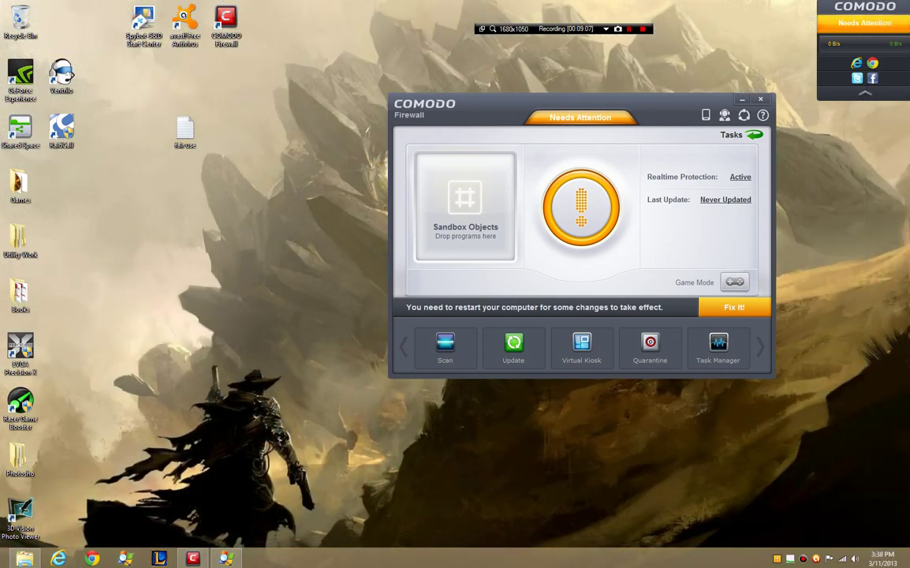
Rearrange the desktop shortcuts to put COMODO Firewall beside Spybot-S&D Start Center, apart from avast!, and view Spybot's Start Center tools before minimizing it.
mouse_move(184, 24)
left_mouse_down()
mouse_move(268, 38)
mouse_move(268, 25)
mouse_move(185, 26)
left_mouse_up()
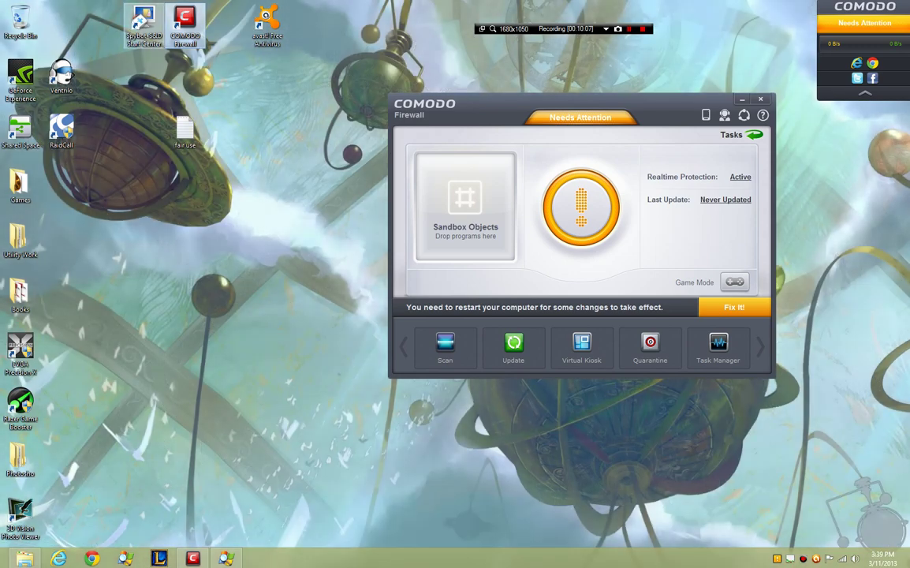
double_click(144, 25)
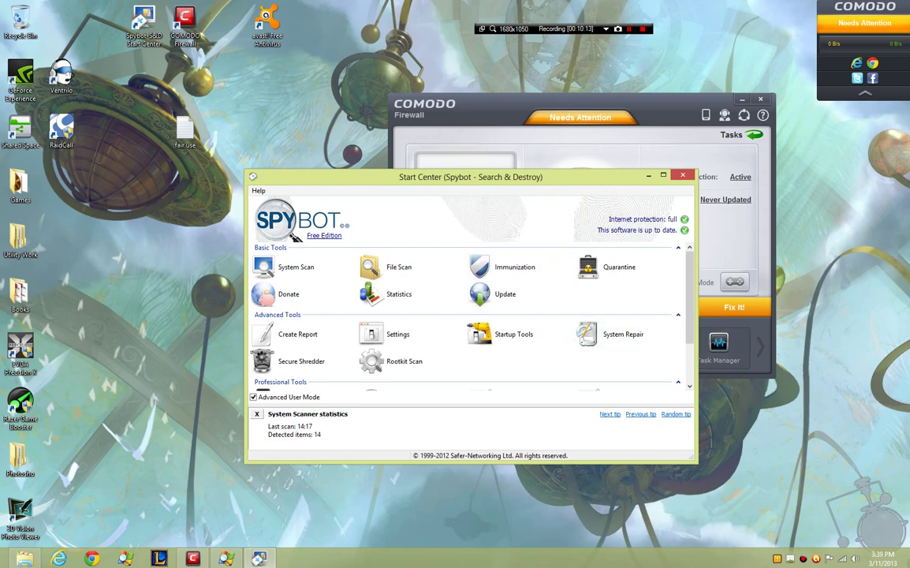
scroll(631, 324, "down", 1)
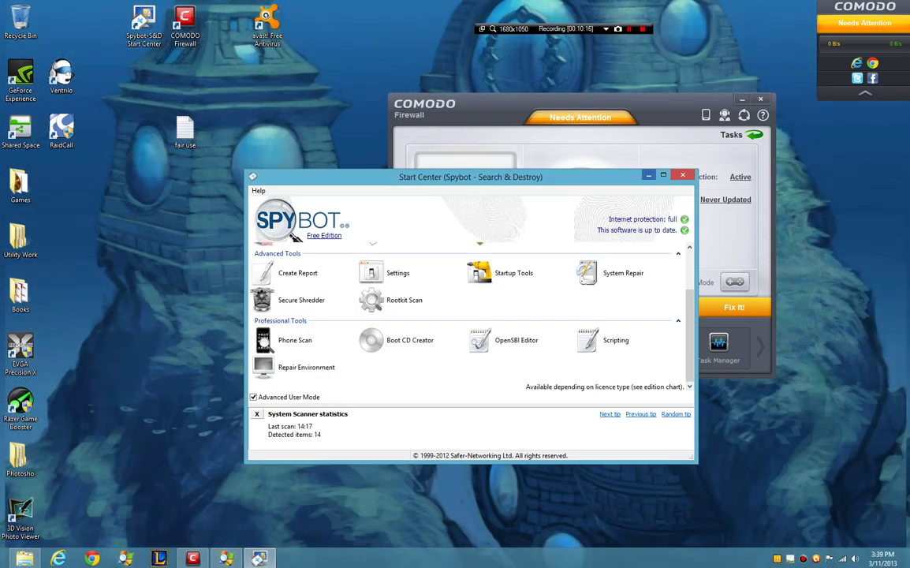
left_click(648, 175)
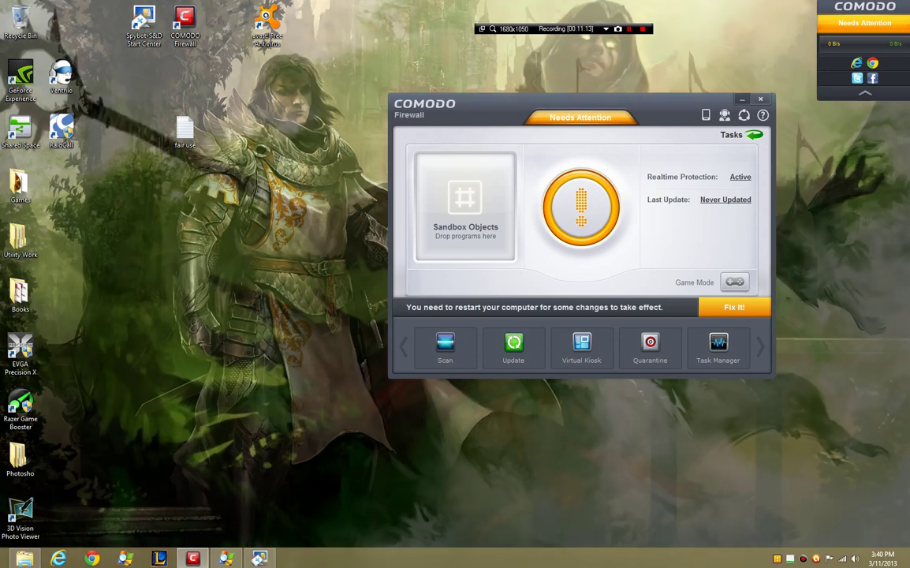
Minimize the COMODO Firewall window and open the Windows Firewall page under System and Security in Control Panel.
left_click(741, 99)
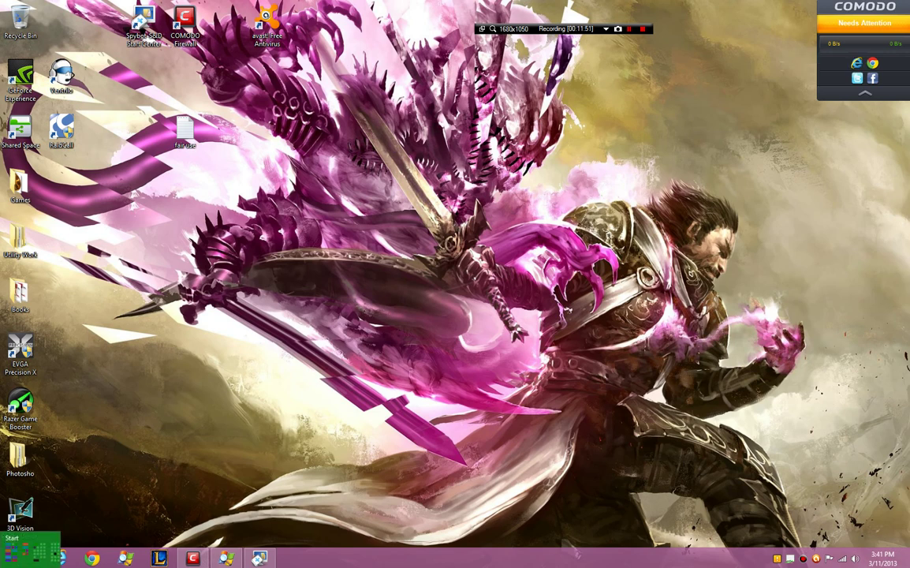
right_click(7, 558)
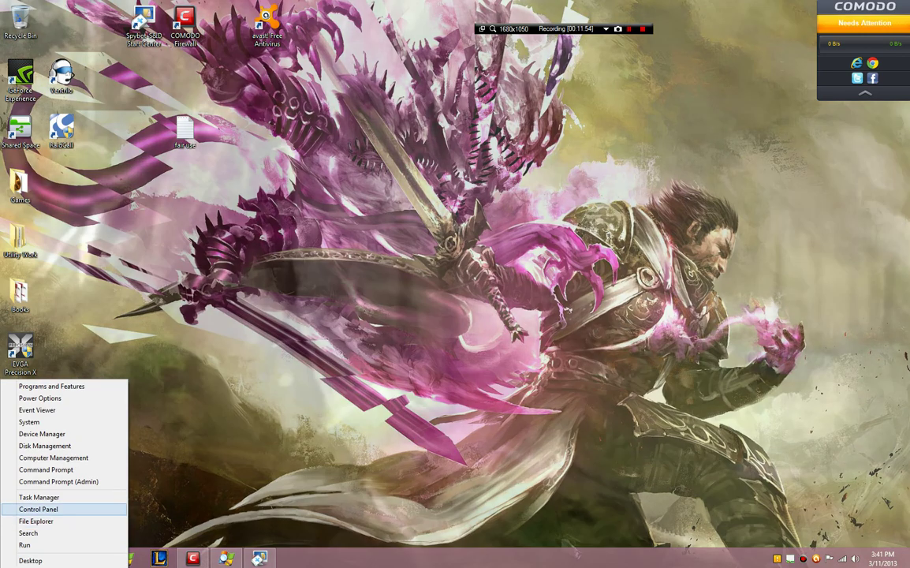
left_click(35, 505)
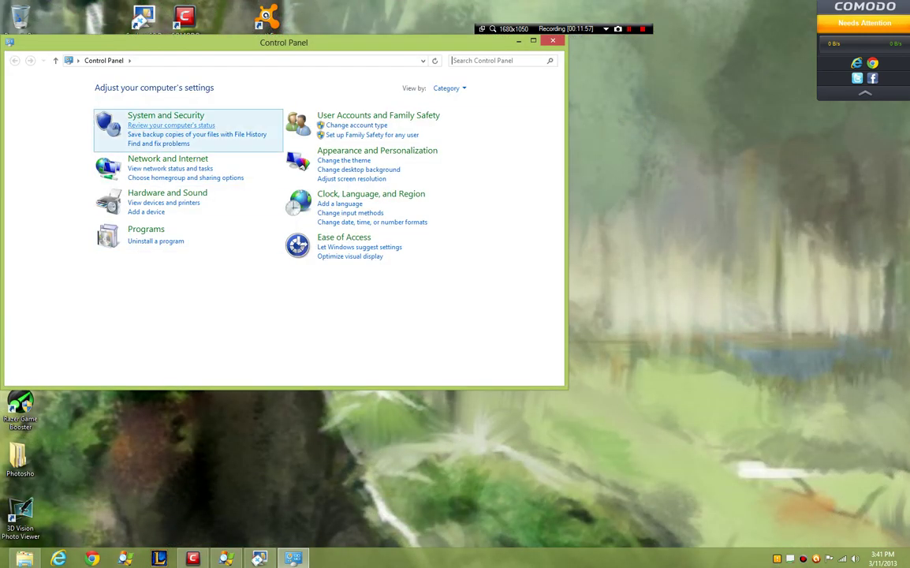
left_click(165, 115)
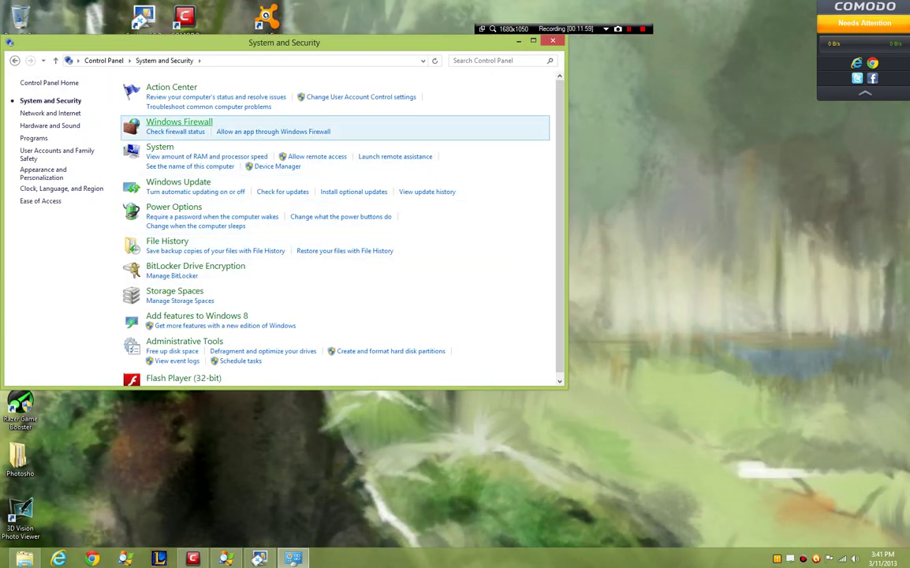
left_click(169, 124)
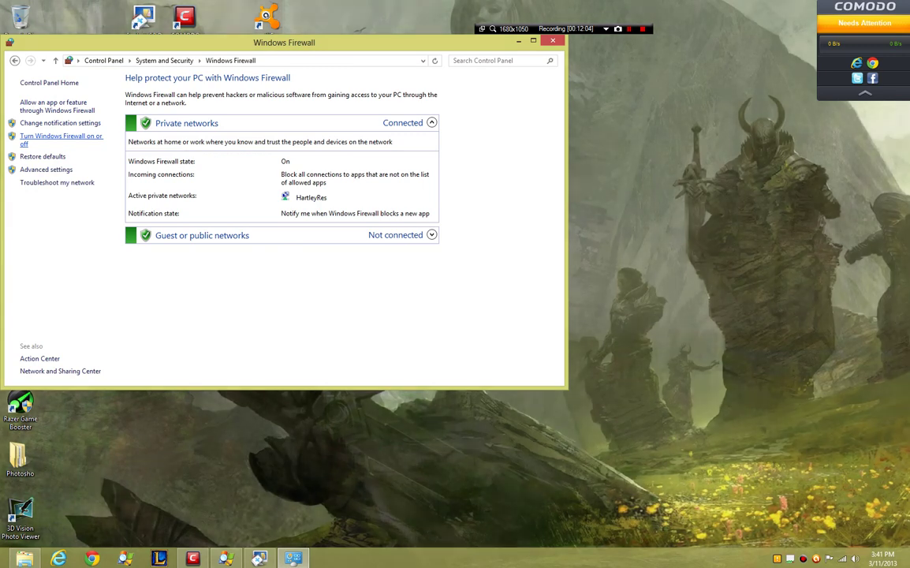
View the options for turning Windows Firewall on or off, cancel without changes, and close the Control Panel window.
left_click(61, 136)
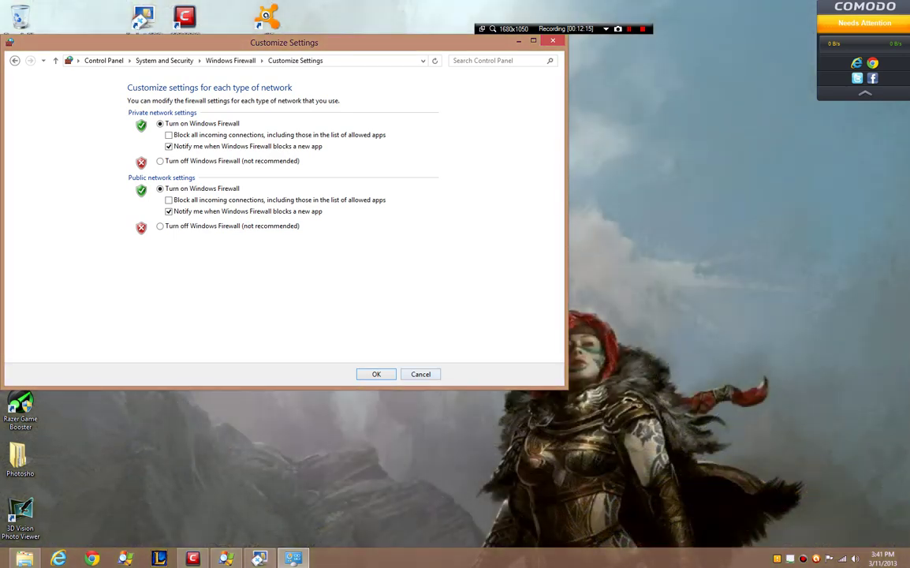
left_click(420, 374)
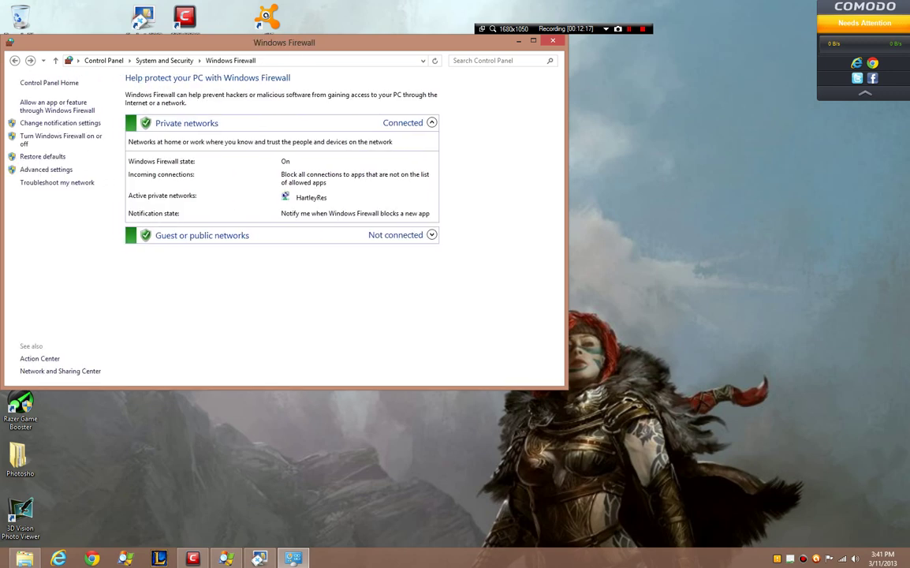
key("alt+F4")
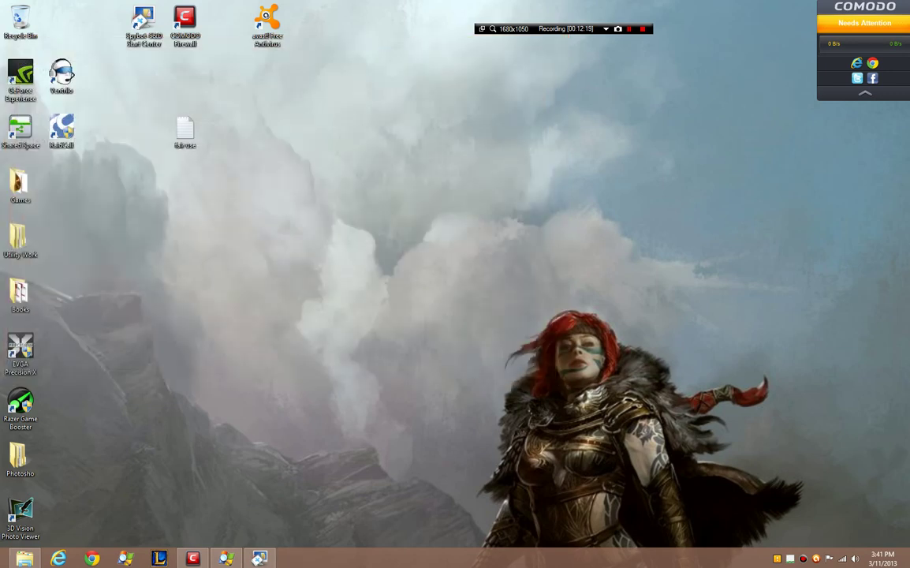